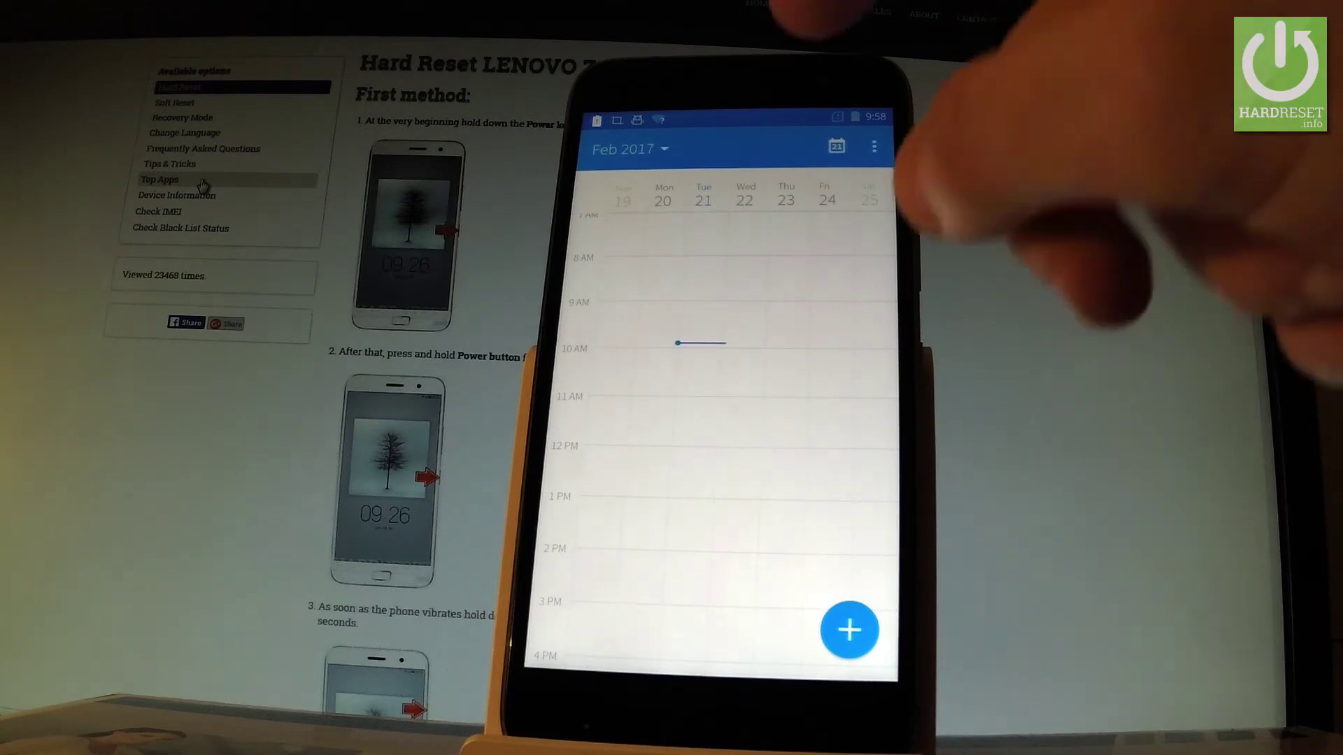
Step: Show the month grid, then open the 'Screenshot captured' notification with Gallery
left_click(629, 149)
left_click_drag(735, 118, 735, 441)
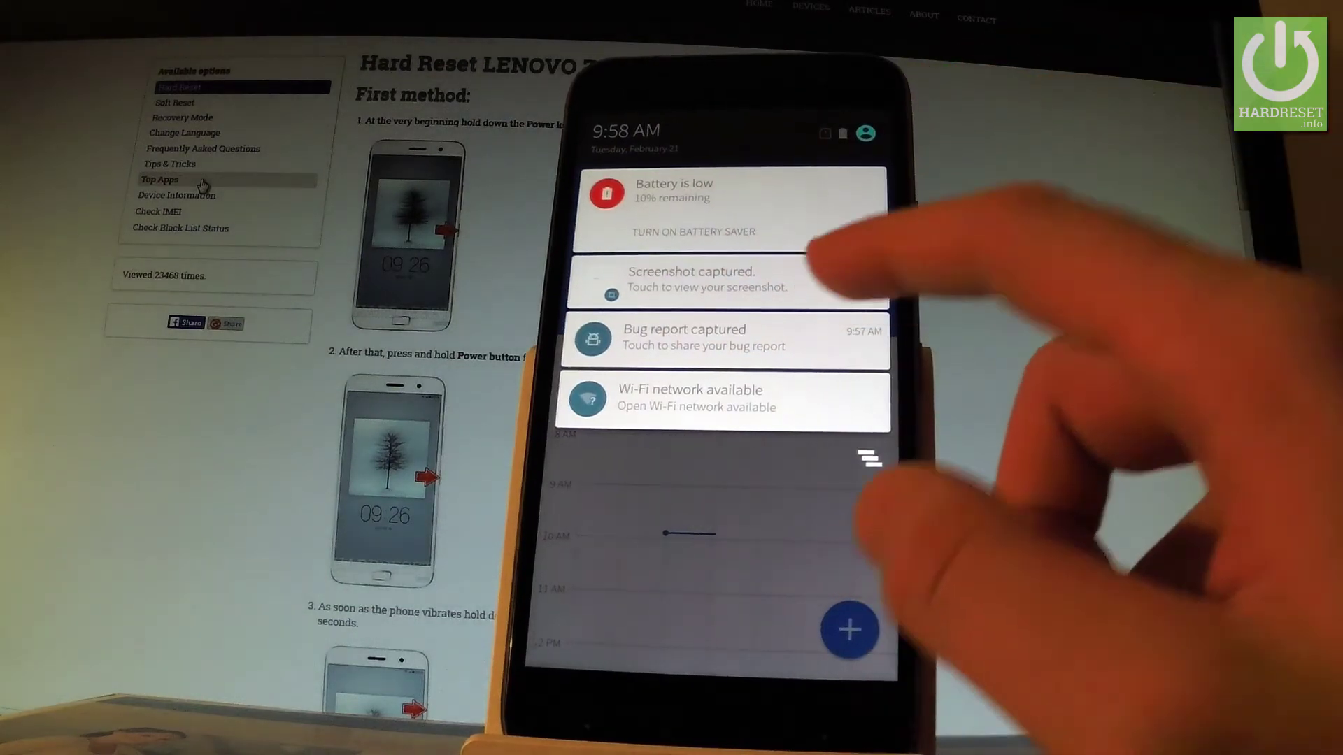
left_click(788, 277)
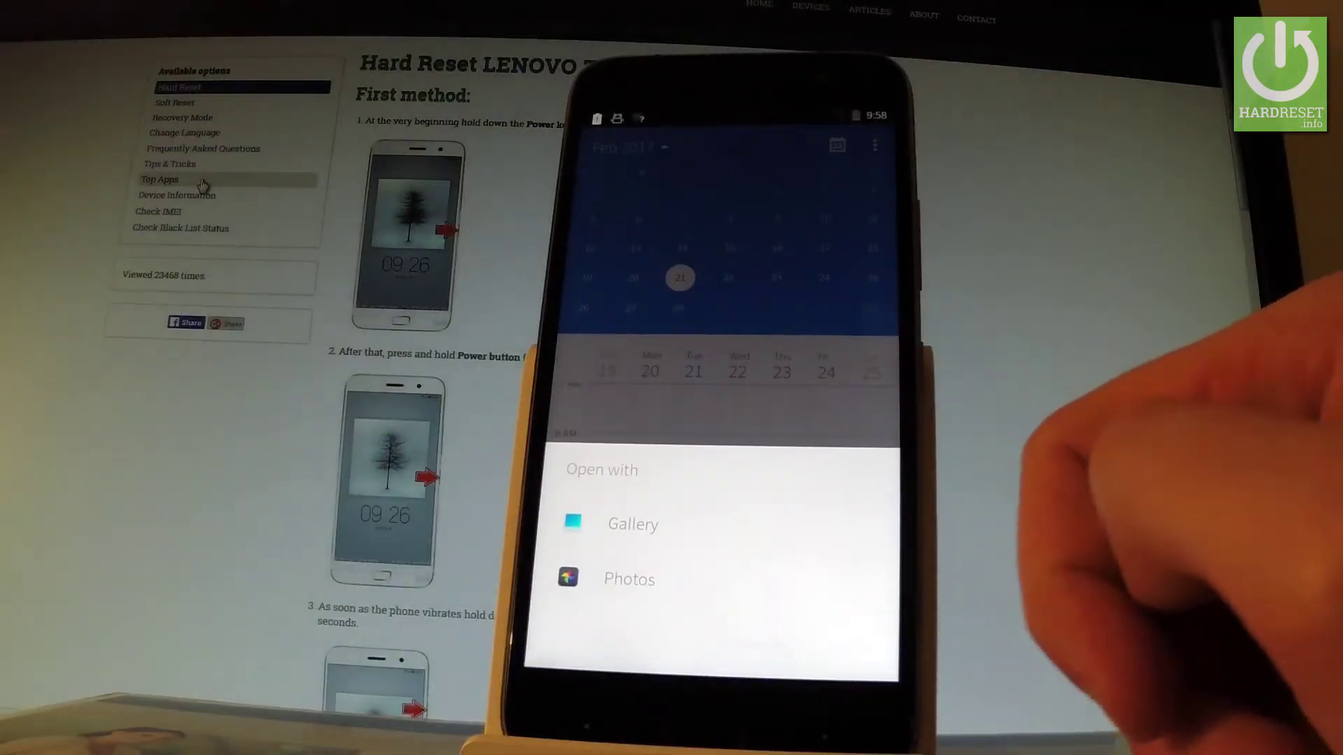
left_click(672, 525)
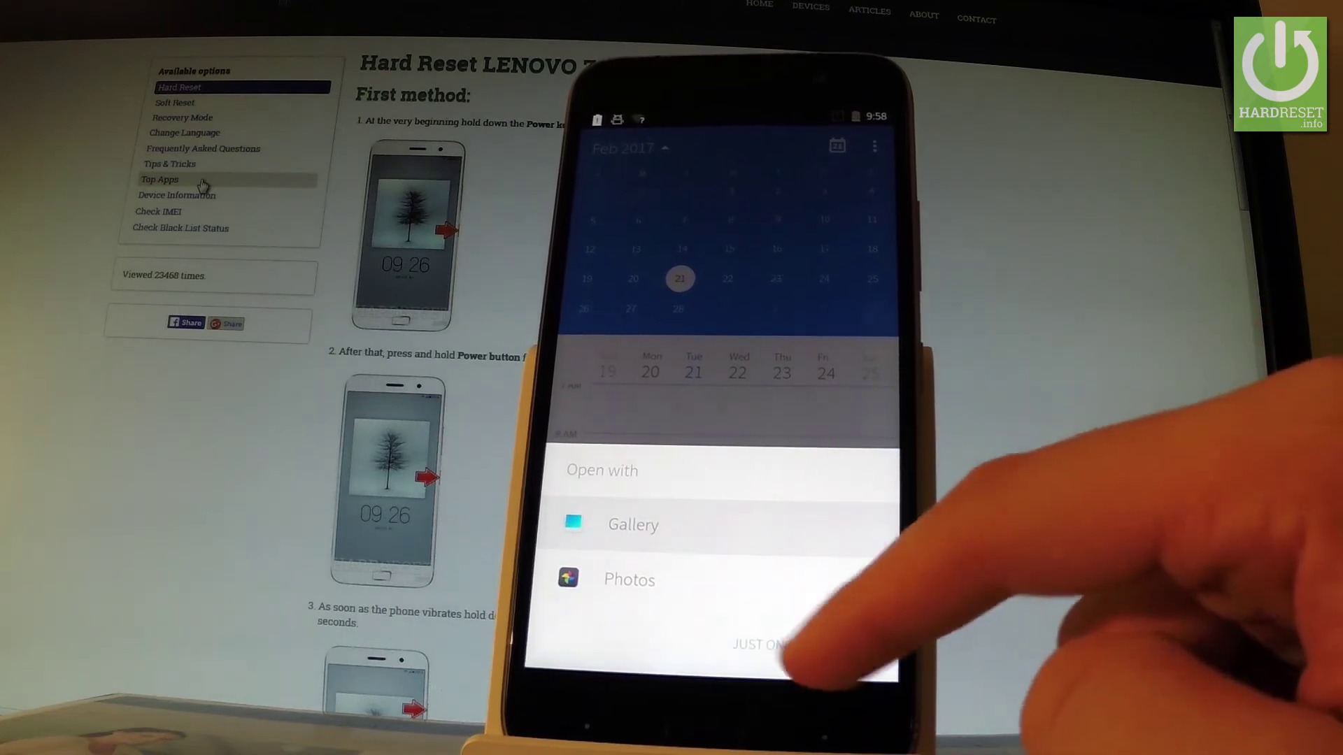
Step: Open the calendar screenshot in Gallery 'Just once', check its share options, then dismiss them
left_click(834, 645)
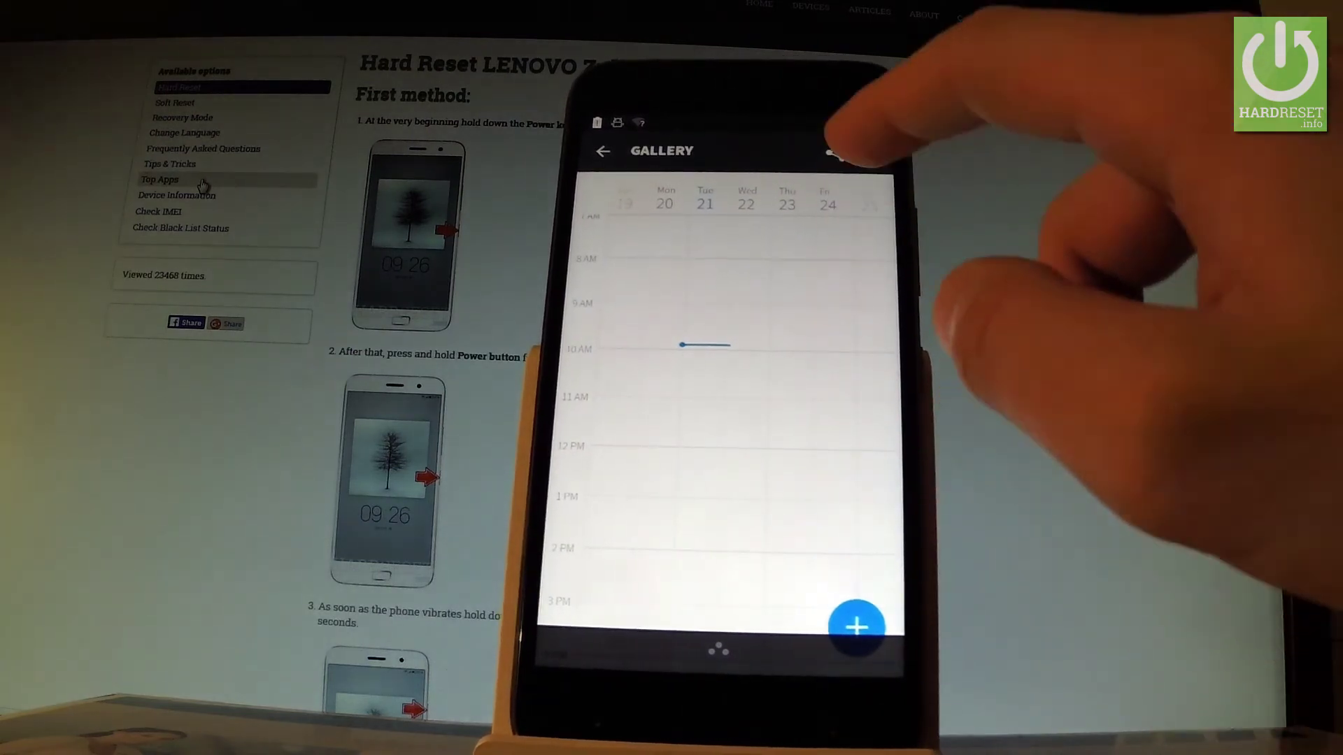
left_click(836, 151)
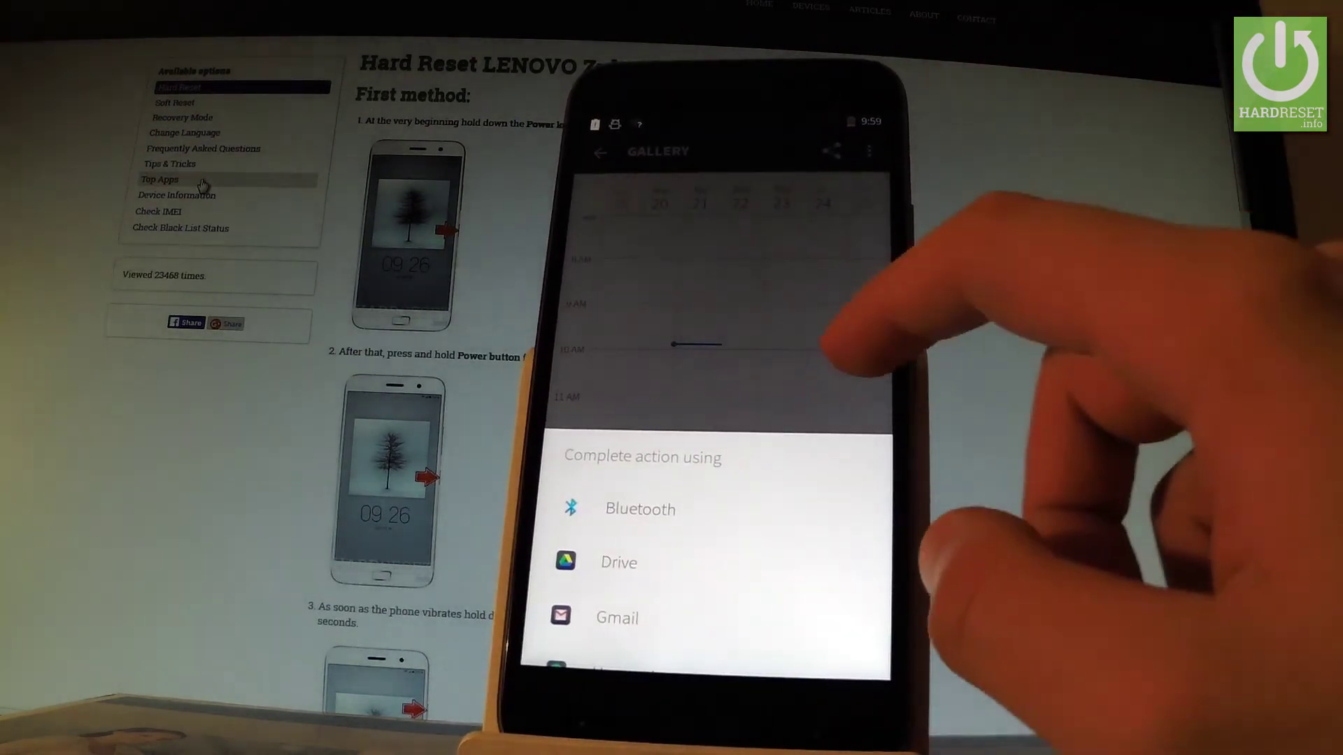
left_click(840, 305)
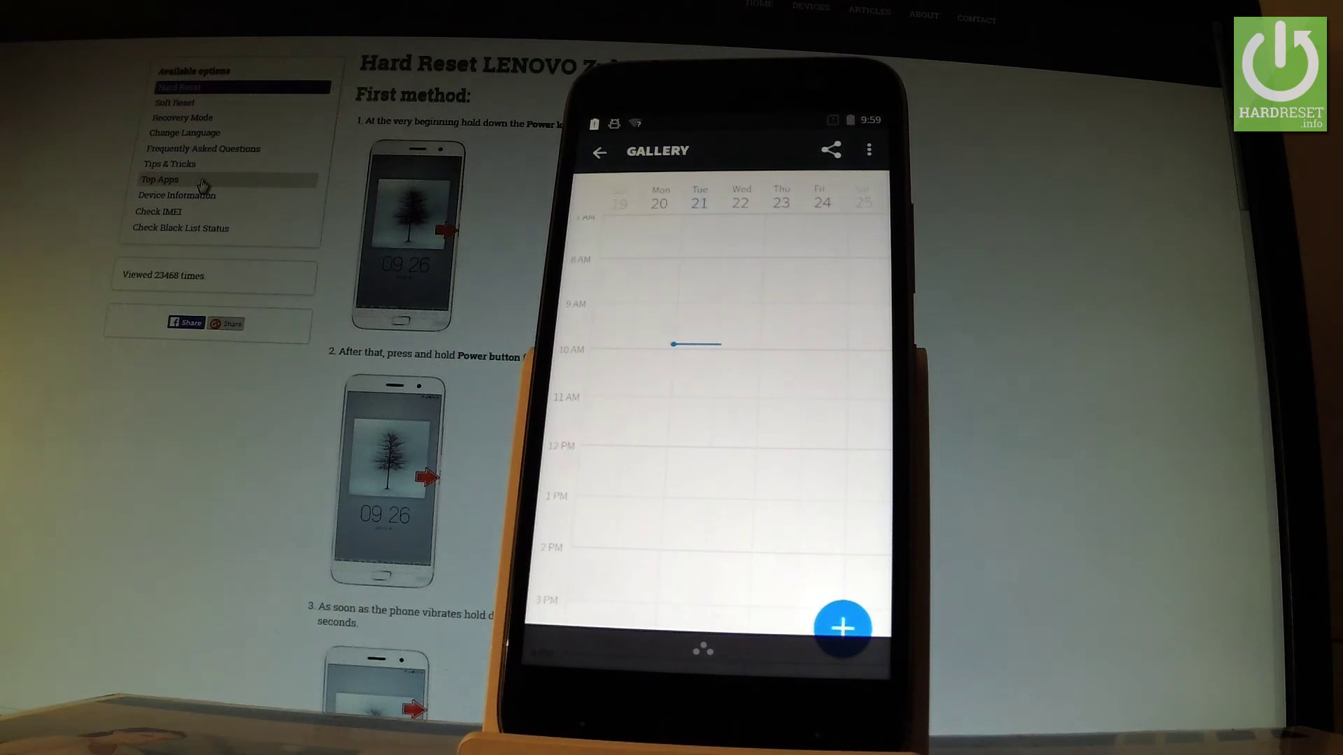